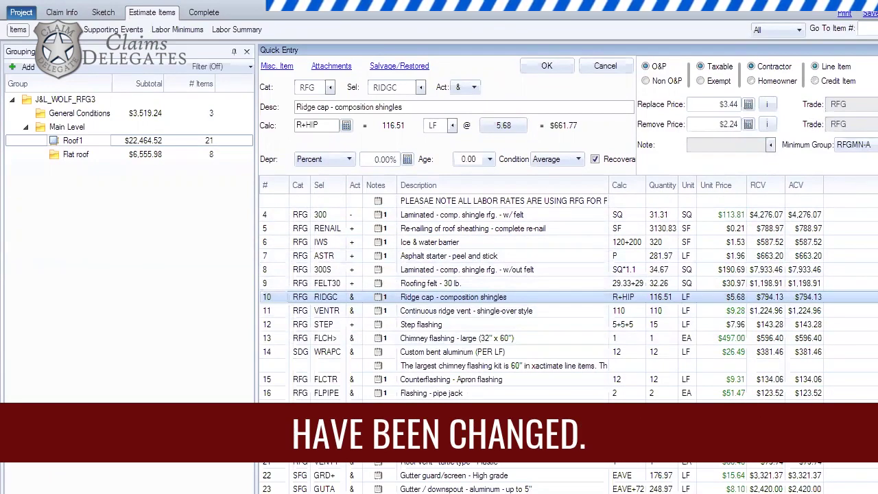
Open the Remove Price Trade choices for the ridge cap line item.
{"action": "left_click", "coordinate": [851, 124]}
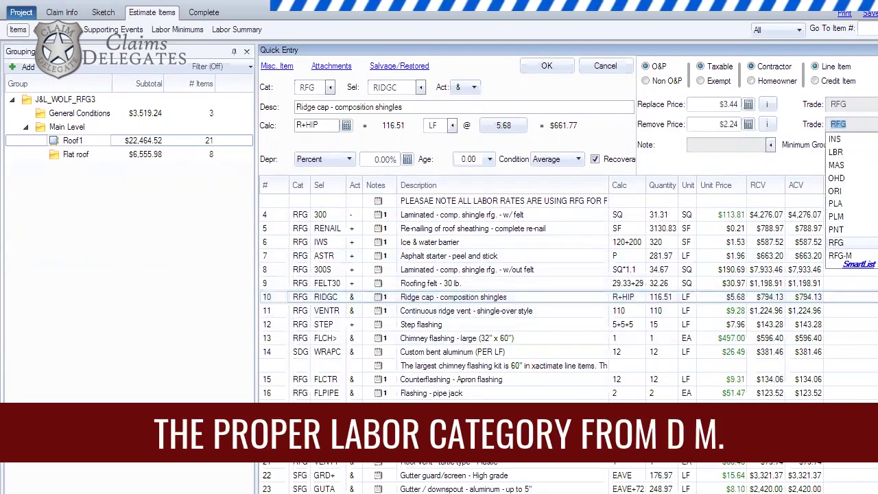
Keep RFG for the ridge cap, then confirm RFG as the RFG 300 laminated shingle's removal trade.
{"action": "scroll", "coordinate": [851, 199], "scroll_direction": "up", "scroll_amount": 3}
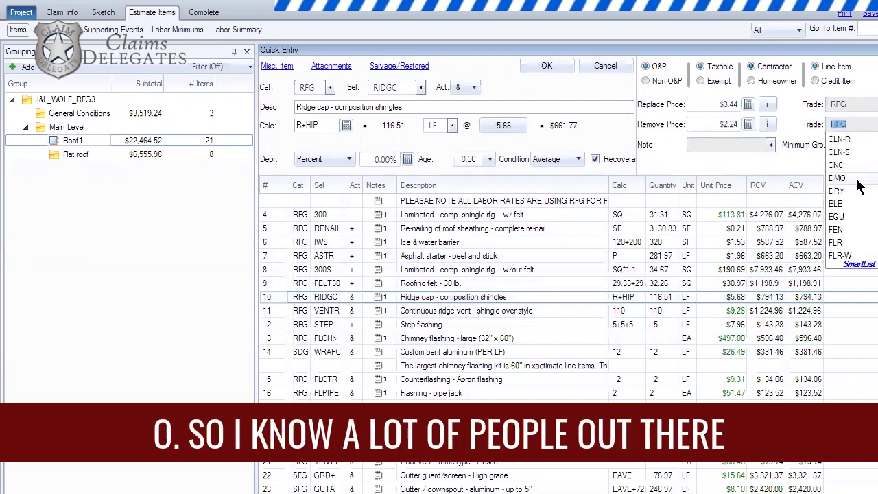
{"action": "left_click", "coordinate": [797, 157]}
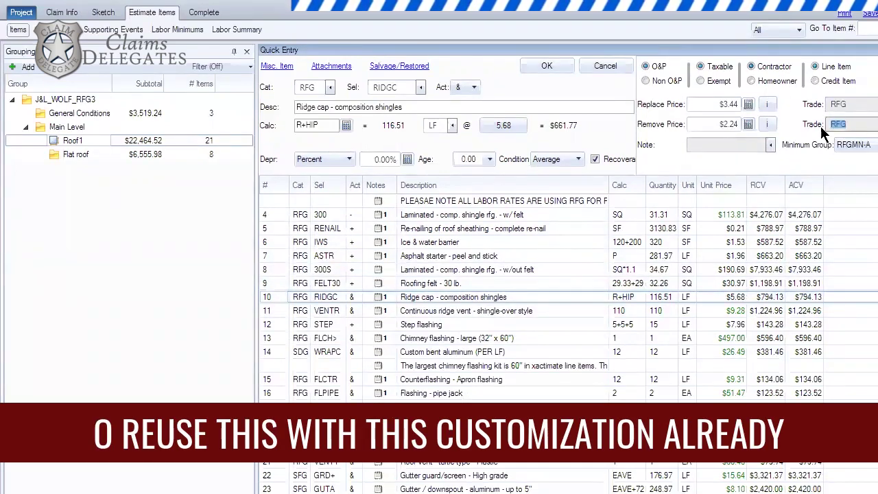
{"action": "left_click", "coordinate": [273, 219]}
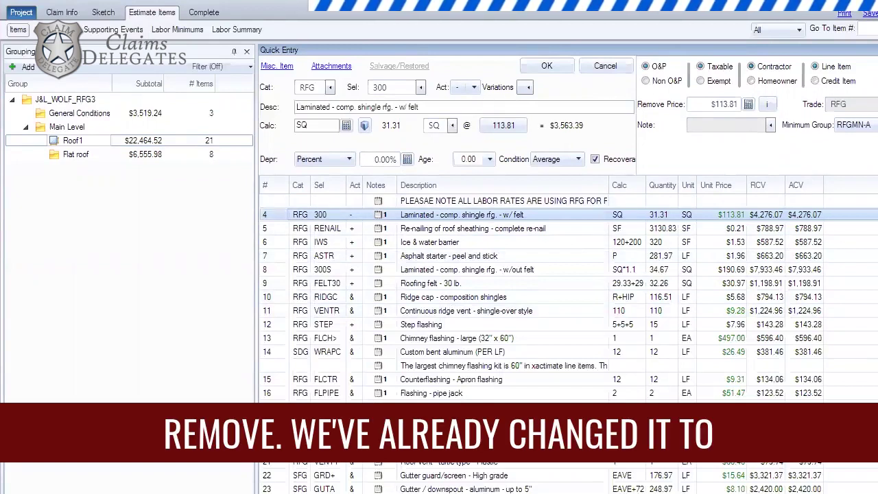
{"action": "left_click", "coordinate": [868, 105]}
{"action": "left_click", "coordinate": [865, 227]}
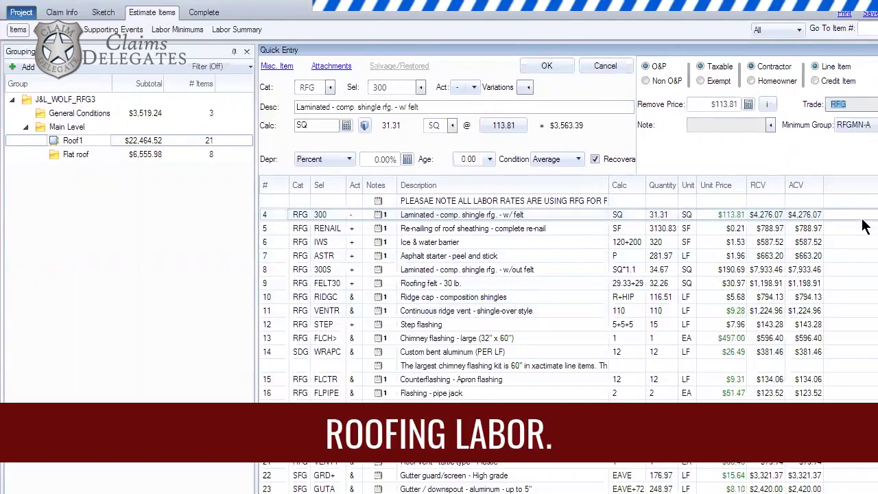
Save all items as non-personal macro LABORROOFING, 'RFG with Labor changed to RFG', including customizations and notes.
{"action": "left_click", "coordinate": [278, 200]}
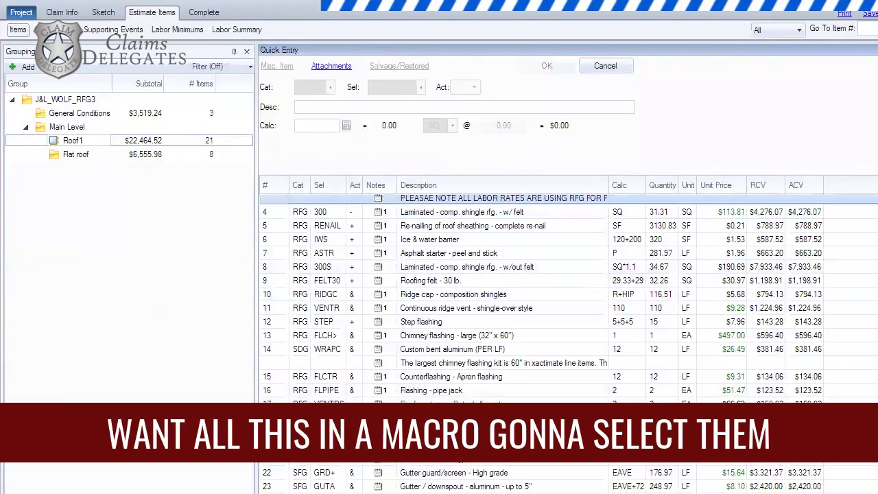
{"action": "key", "text": "ctrl+a"}
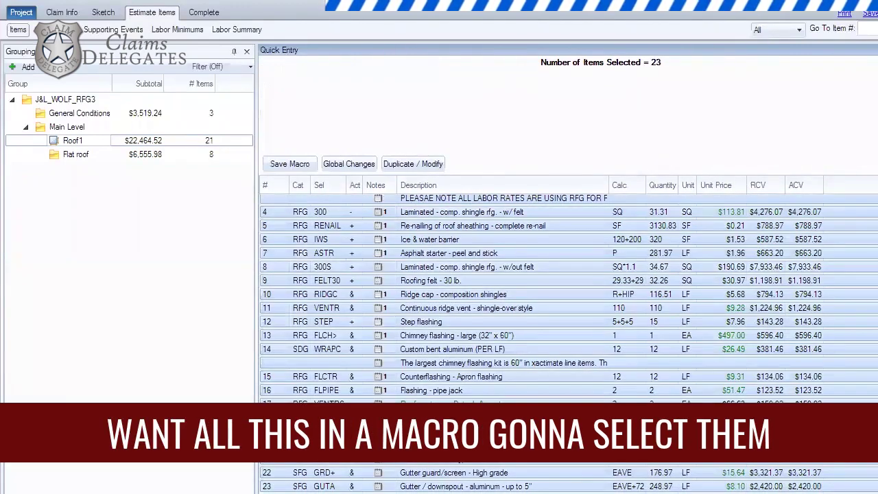
{"action": "left_click", "coordinate": [302, 168]}
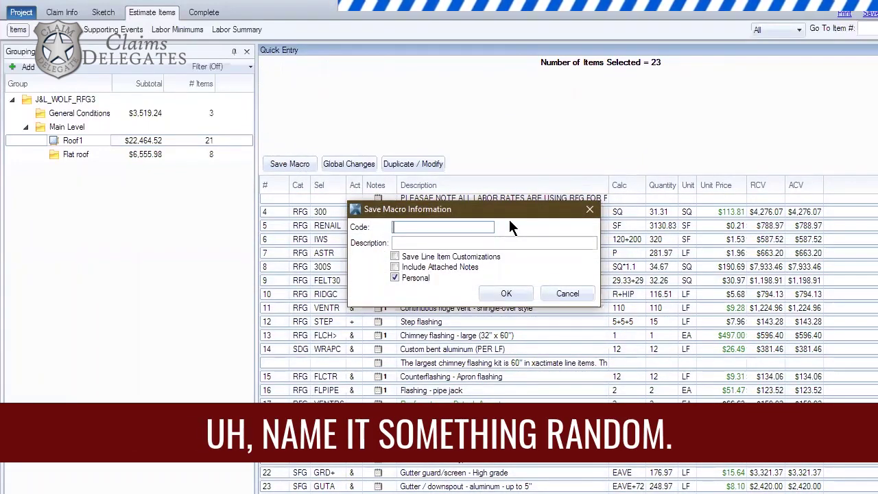
{"action": "type", "text": "LABORROOFING"}
{"action": "key", "text": "Tab"}
{"action": "type", "text": "RFG with Labor changed to RFG"}
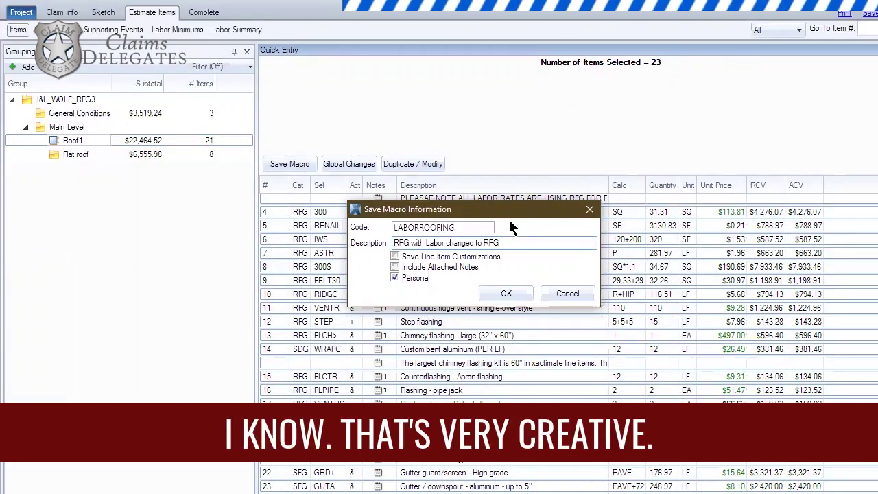
{"action": "left_click", "coordinate": [396, 278]}
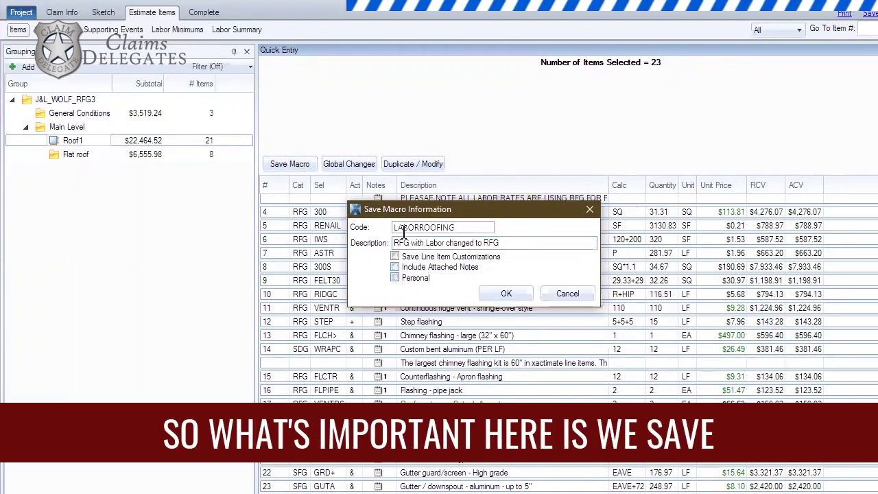
{"action": "left_click", "coordinate": [397, 259]}
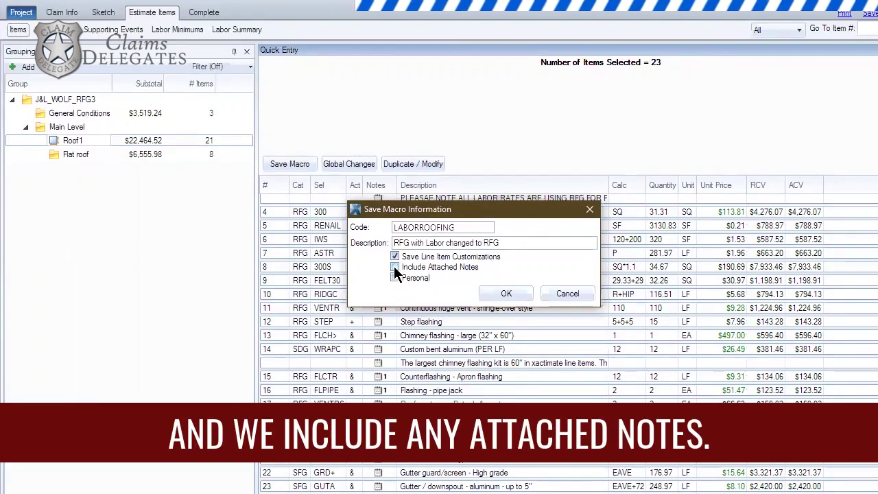
{"action": "left_click", "coordinate": [396, 268]}
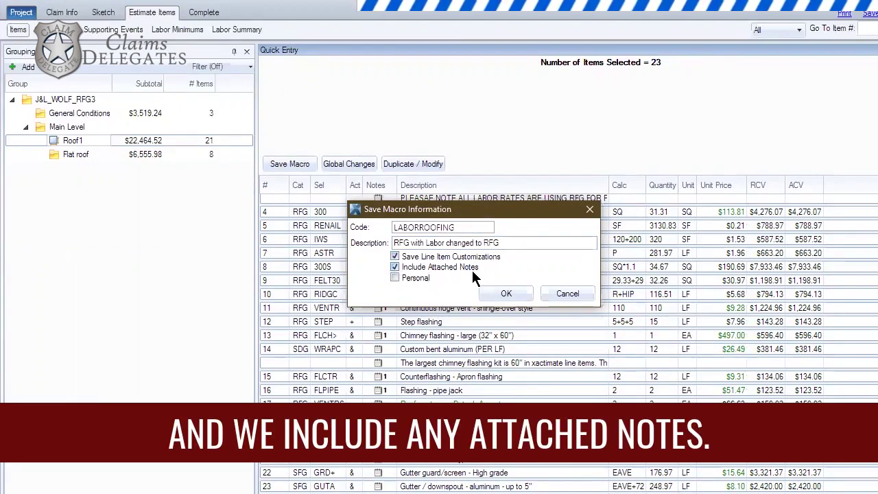
{"action": "left_click", "coordinate": [505, 293]}
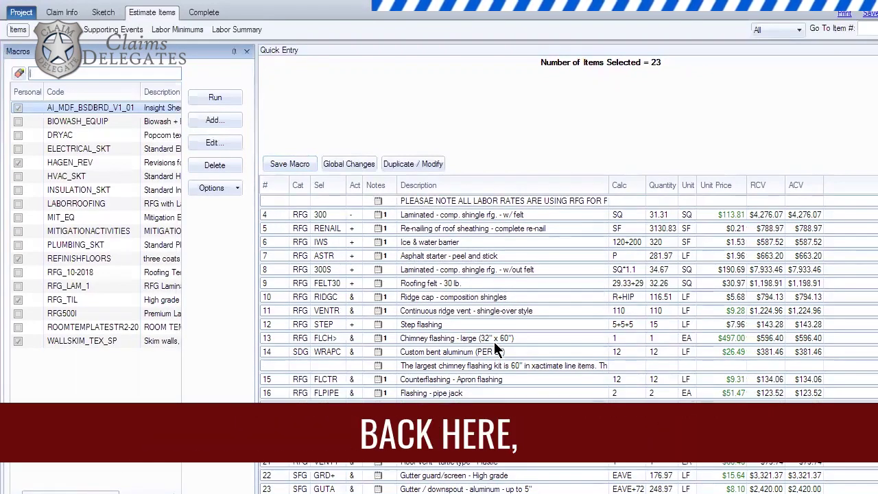
In an empty area, add RFG 300 laminated shingle w/ felt, then insert the LABORROOFING macro.
{"action": "left_click", "coordinate": [275, 200]}
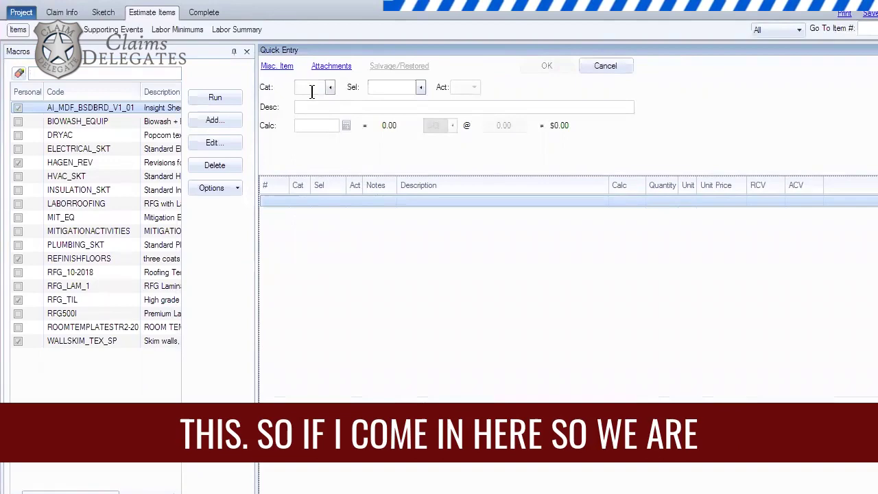
{"action": "left_click", "coordinate": [311, 88]}
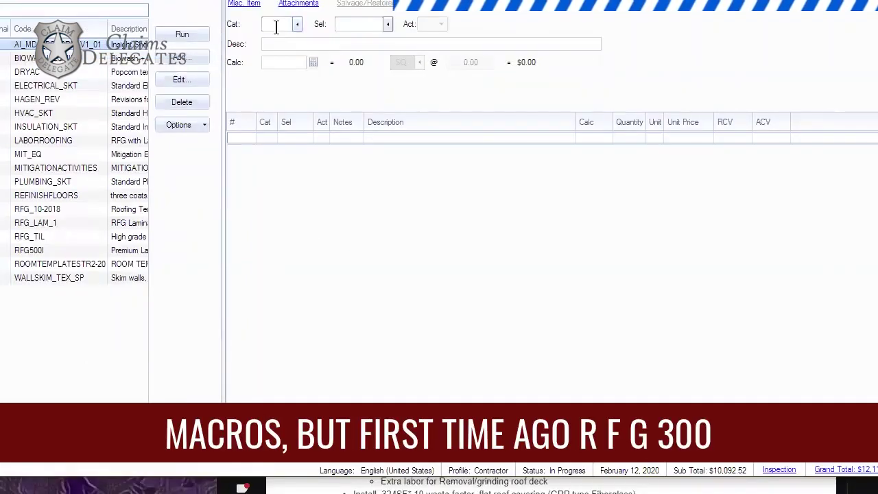
{"action": "type", "text": "RFG"}
{"action": "key", "text": "Tab"}
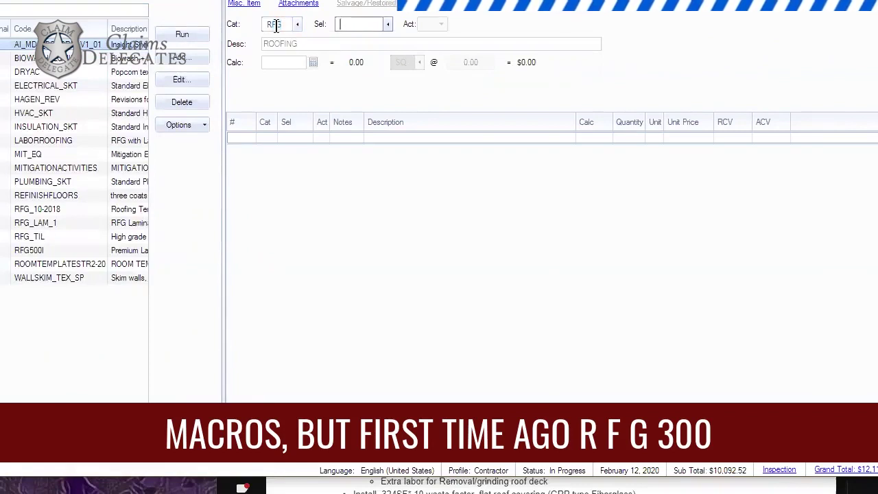
{"action": "type", "text": "300"}
{"action": "key", "text": "Tab"}
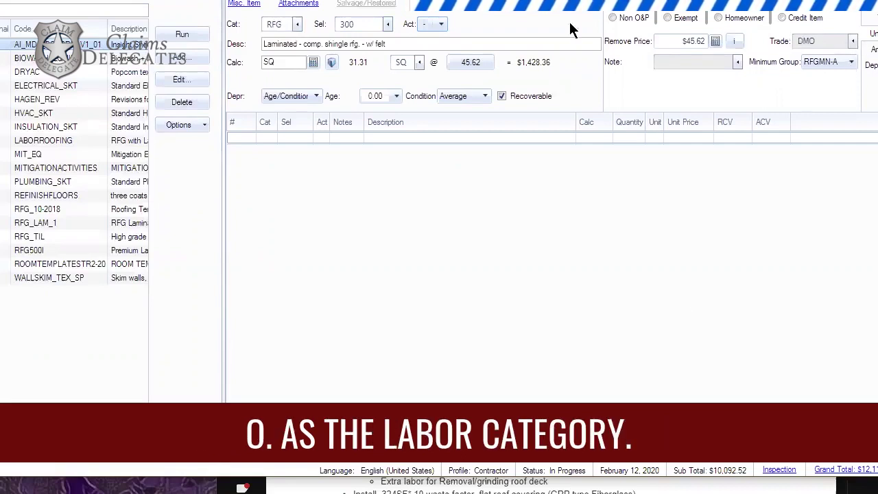
{"action": "key", "text": "Return"}
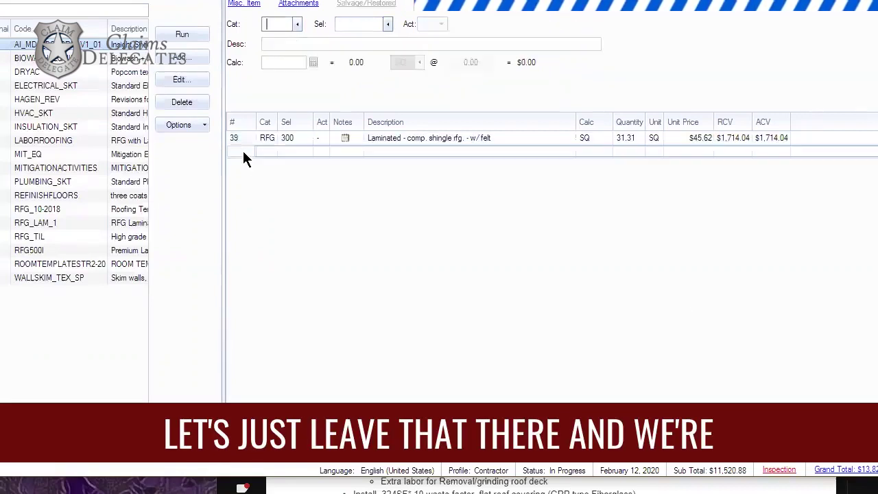
{"action": "double_click", "coordinate": [48, 140]}
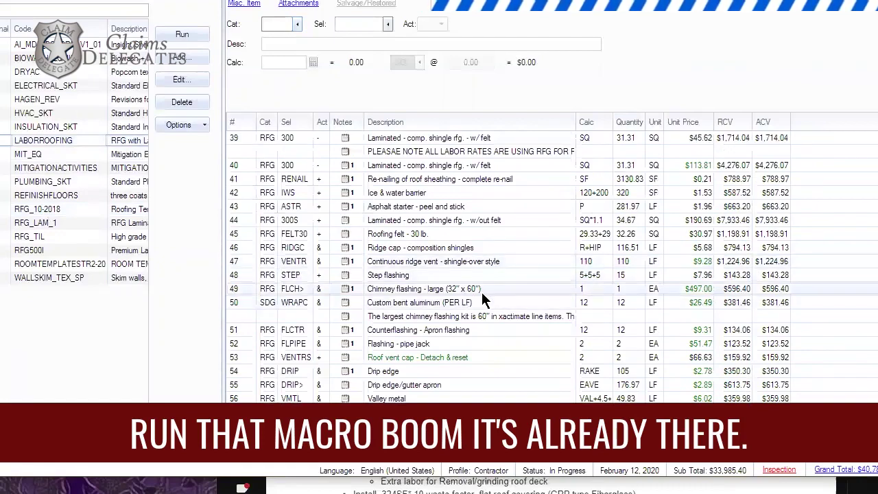
Open the first inserted macro line item for review.
{"action": "left_click", "coordinate": [252, 165]}
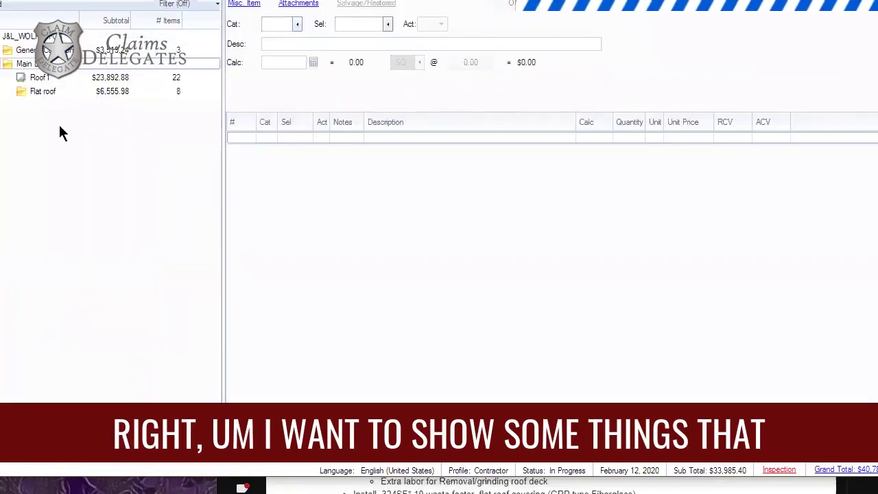
{"action": "left_click", "coordinate": [68, 78]}
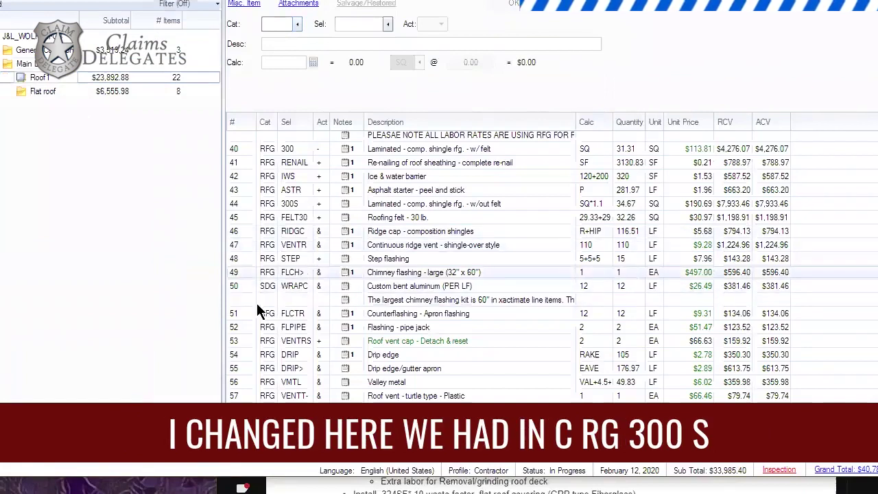
{"action": "scroll", "coordinate": [554, 274], "scroll_direction": "up", "scroll_amount": 1}
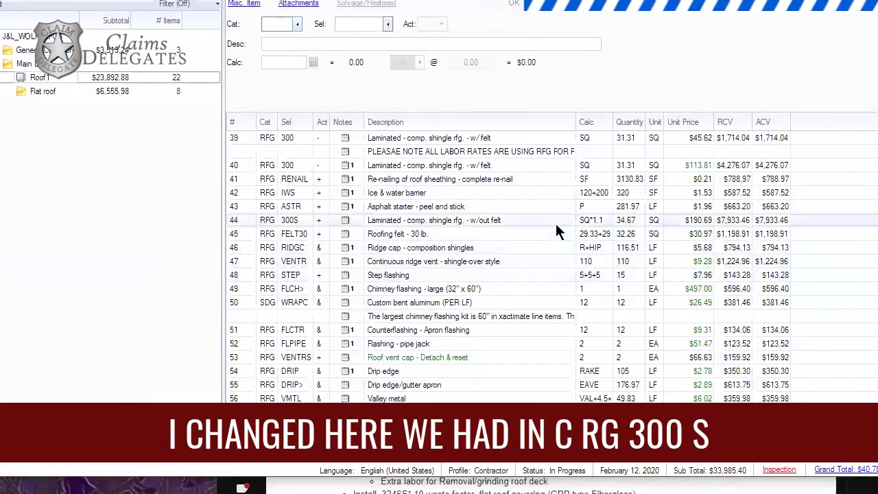
{"action": "left_click", "coordinate": [602, 233]}
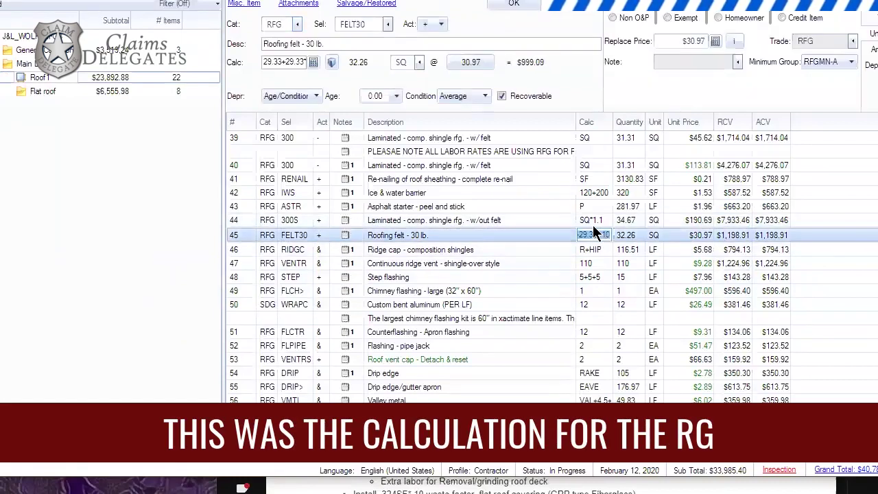
{"action": "left_click", "coordinate": [314, 62]}
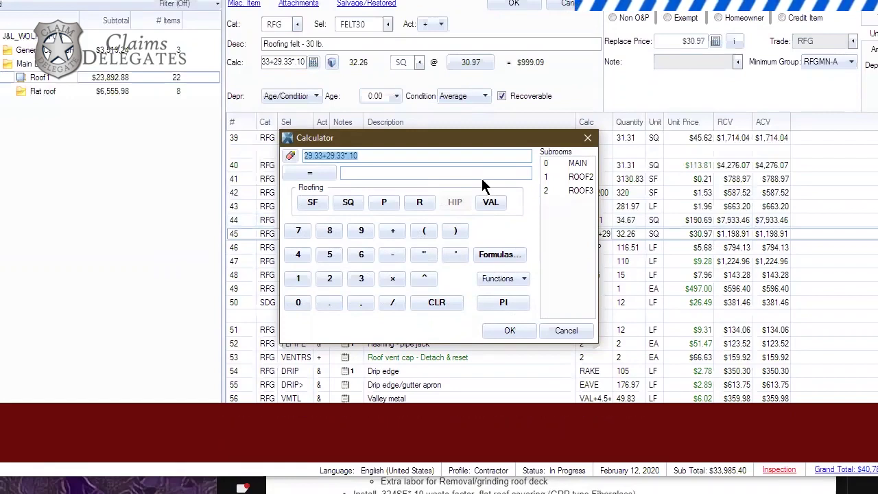
{"action": "left_click", "coordinate": [571, 331]}
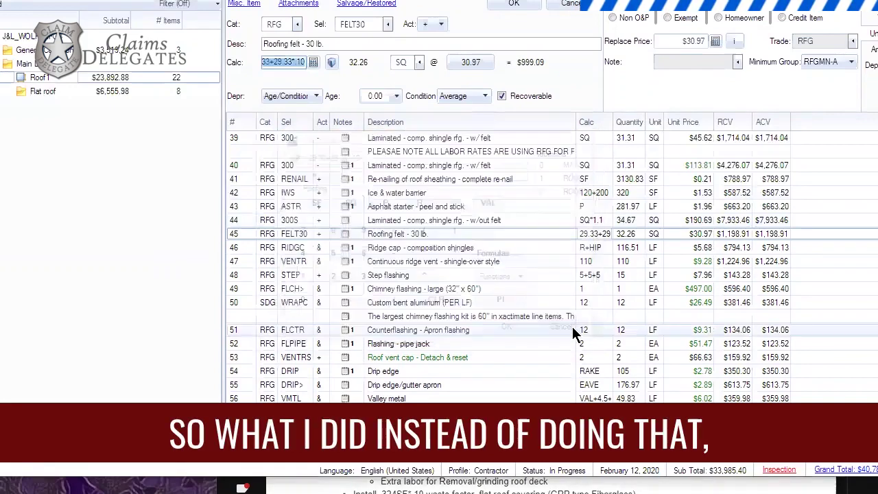
{"action": "left_click", "coordinate": [243, 220]}
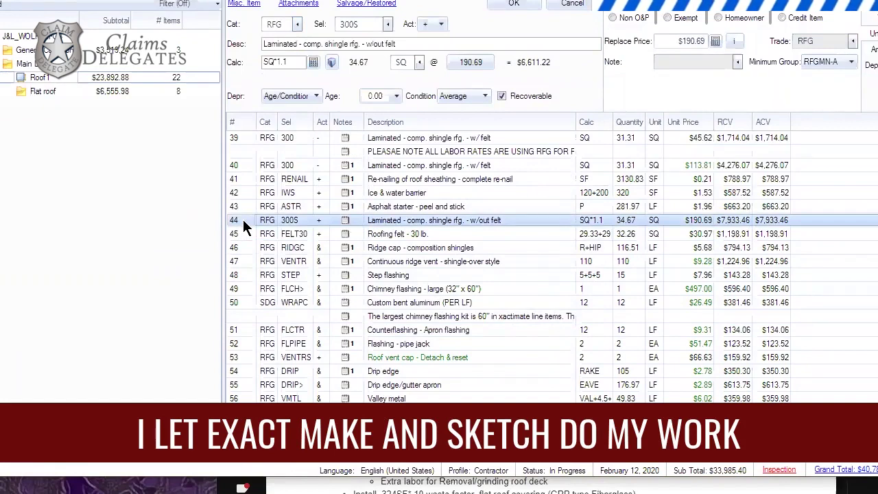
{"action": "left_click", "coordinate": [597, 221]}
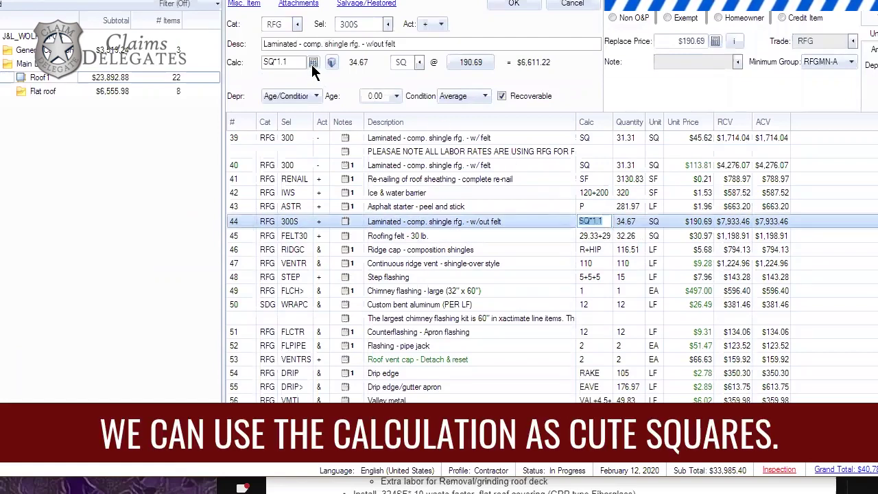
{"action": "left_click", "coordinate": [312, 65]}
{"action": "left_click", "coordinate": [351, 156]}
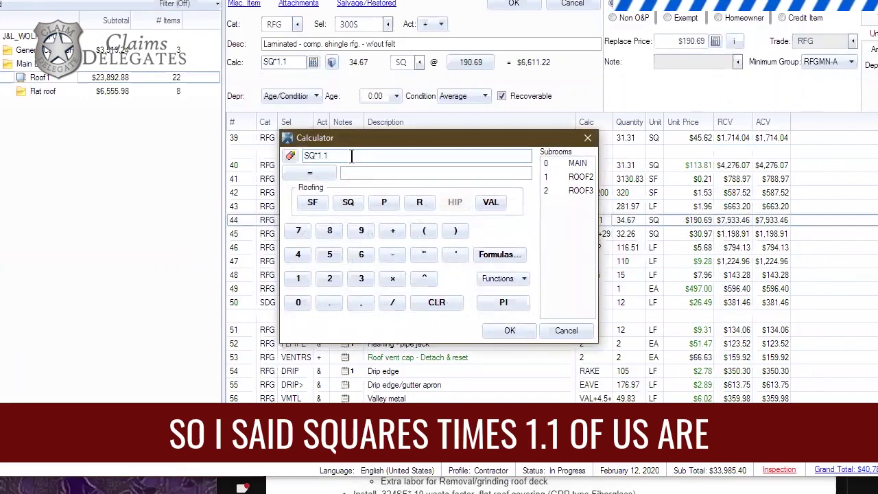
{"action": "left_click", "coordinate": [505, 330]}
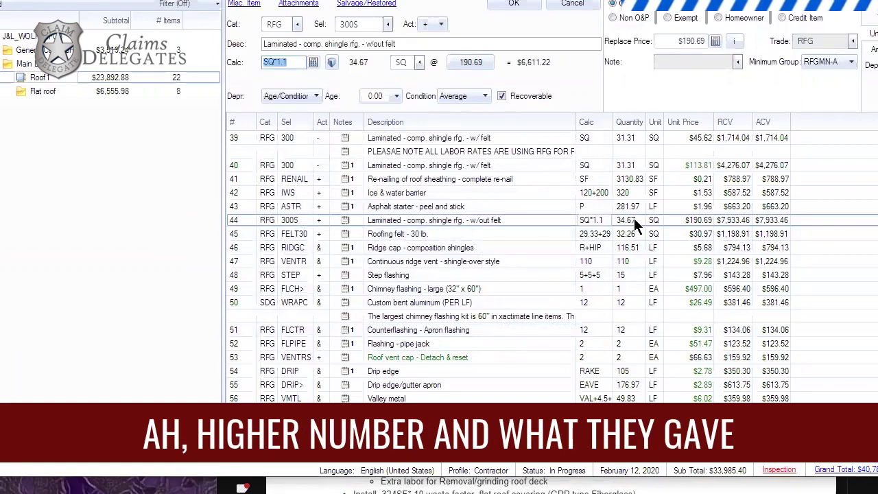
Change the 30 lb felt formula to SQ*1.1, then review the ridge cap and ridge vent formulas.
{"action": "left_click", "coordinate": [594, 234]}
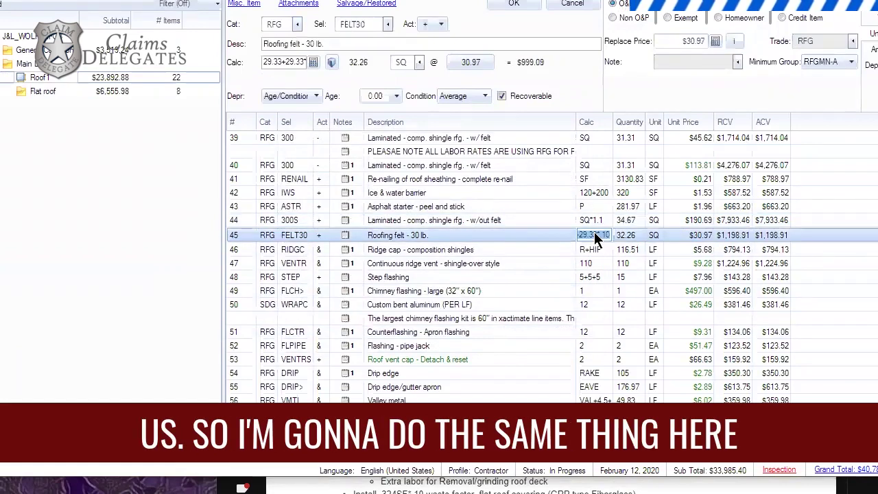
{"action": "type", "text": "SQ"}
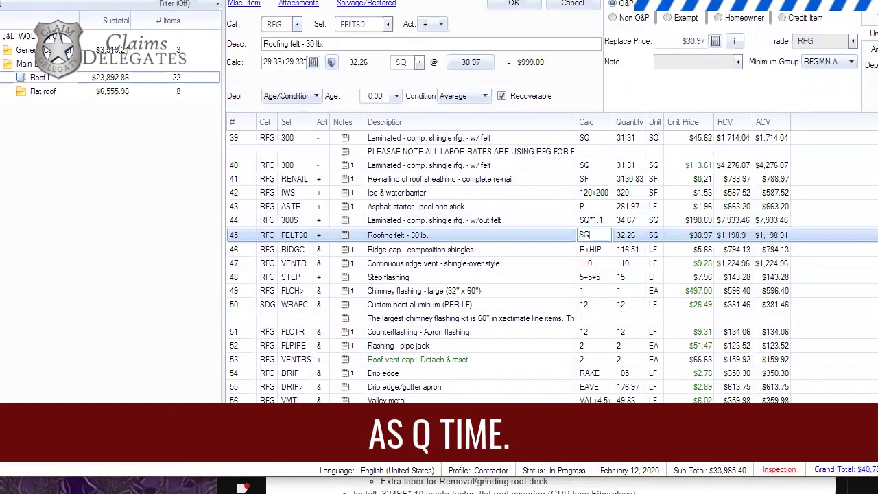
{"action": "type", "text": "*1.1"}
{"action": "key", "text": "Return"}
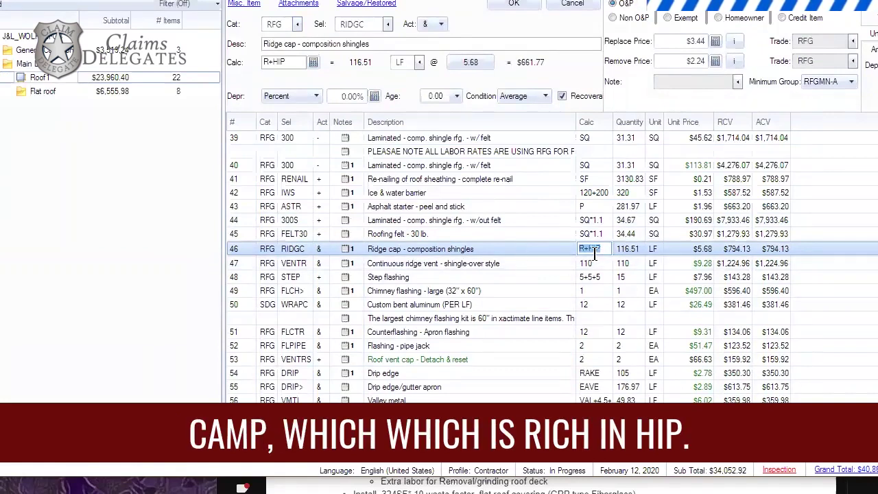
{"action": "left_click", "coordinate": [606, 248]}
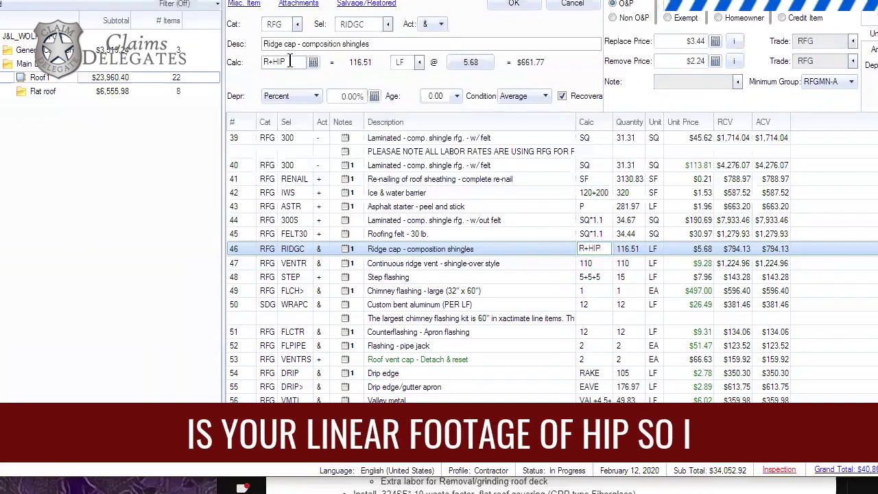
{"action": "left_click", "coordinate": [588, 265]}
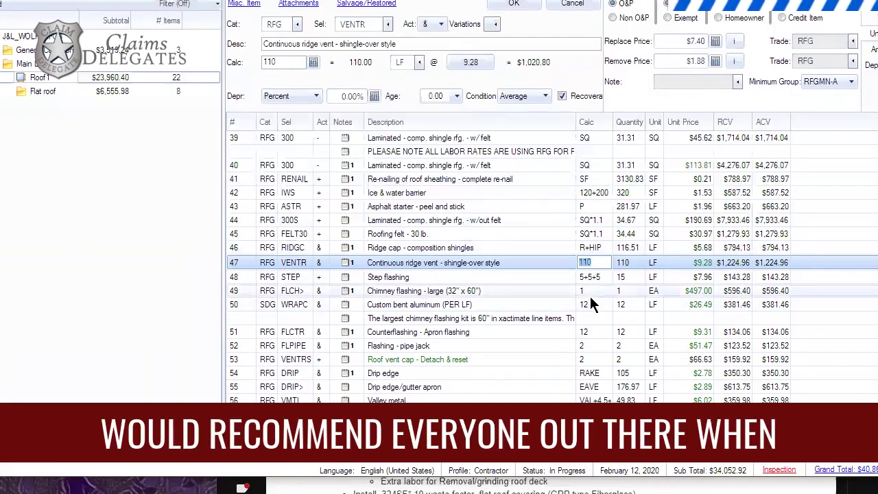
Check the chimney flashing and felt formulas, orbit the roof sketch in 3D, and return to the estimate.
{"action": "left_click", "coordinate": [590, 296]}
{"action": "left_click", "coordinate": [597, 233]}
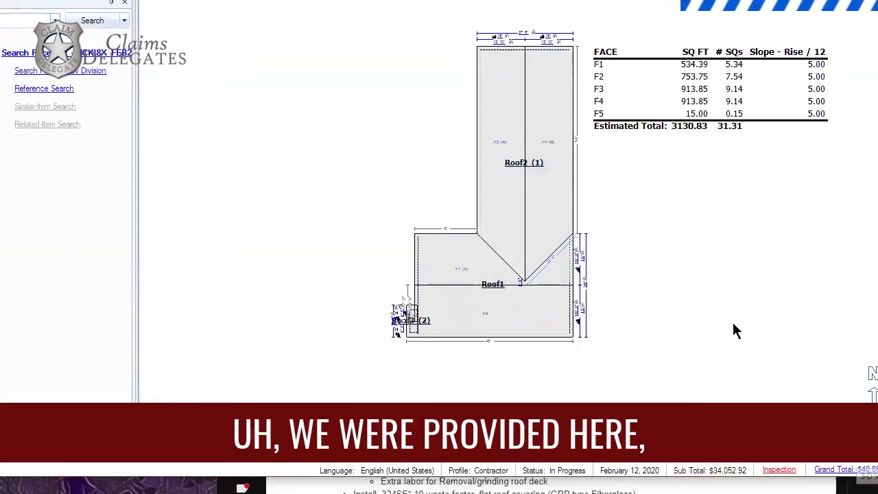
{"action": "mouse_move", "coordinate": [680, 343]}
{"action": "left_mouse_down"}
{"action": "mouse_move", "coordinate": [459, 117]}
{"action": "mouse_move", "coordinate": [526, 107]}
{"action": "left_mouse_up"}
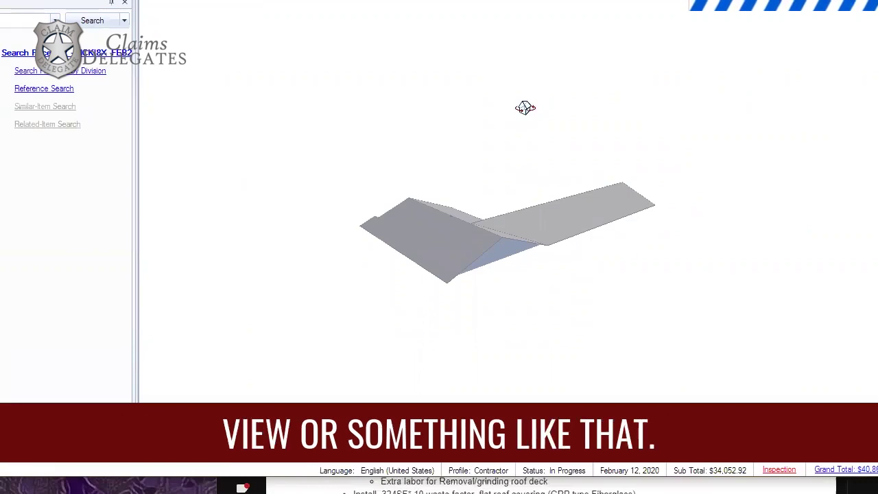
{"action": "left_click_drag", "start_coordinate": [496, 252], "coordinate": [451, 275]}
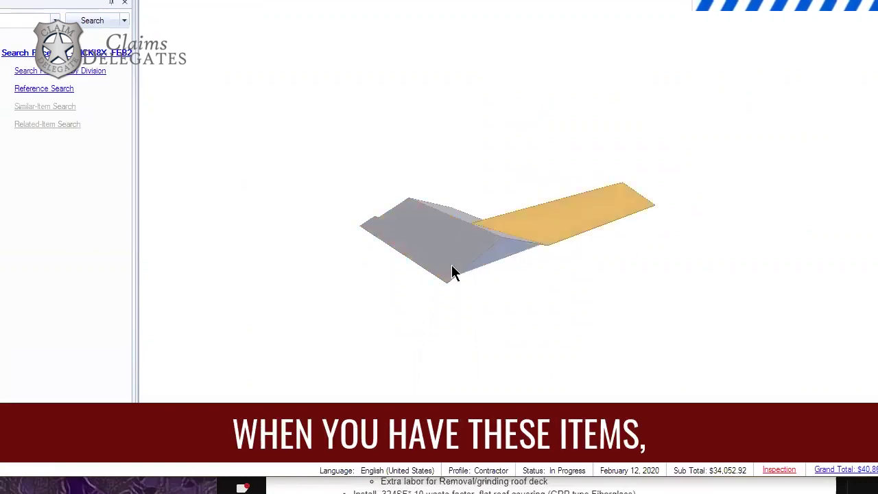
{"action": "left_click", "coordinate": [817, 402]}
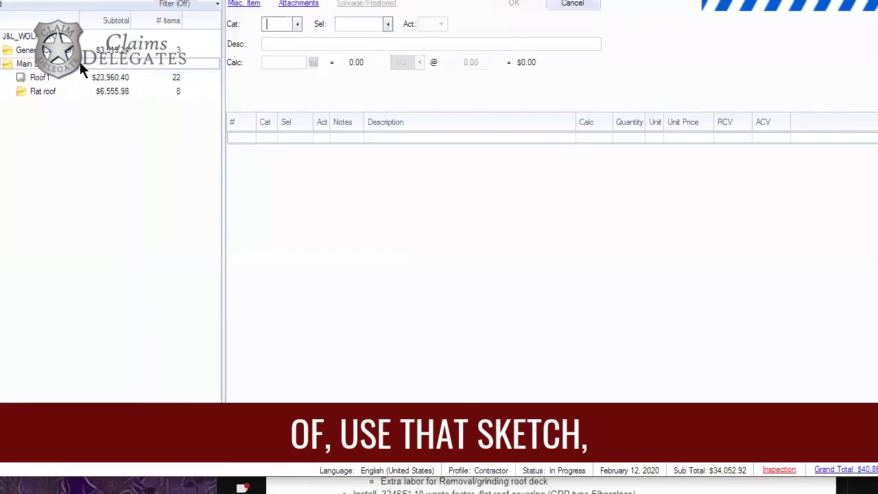
Show Roof1's items, select the drip edge's RAKE formula, and bring up the roof-parts diagram.
{"action": "left_click", "coordinate": [43, 77]}
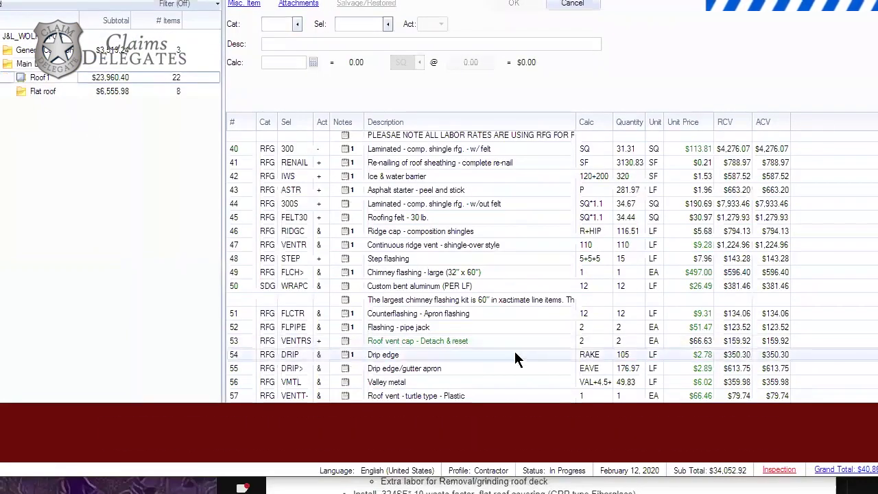
{"action": "left_click", "coordinate": [432, 354]}
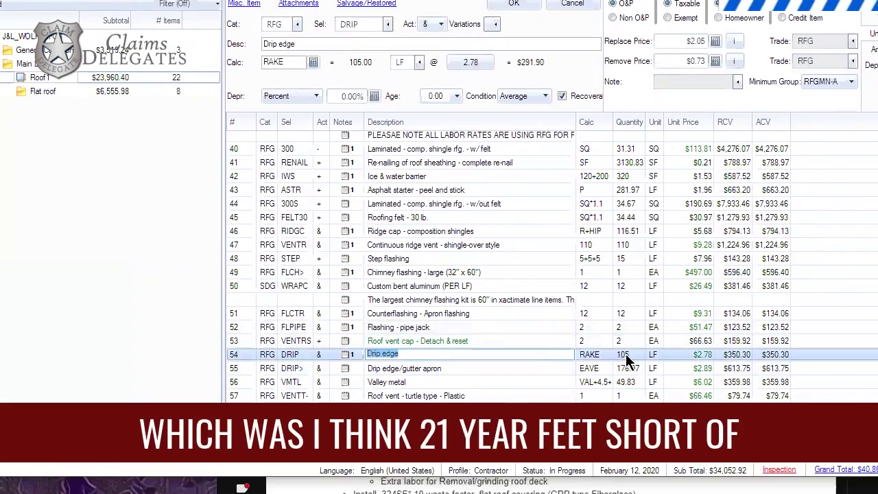
{"action": "left_click", "coordinate": [604, 356]}
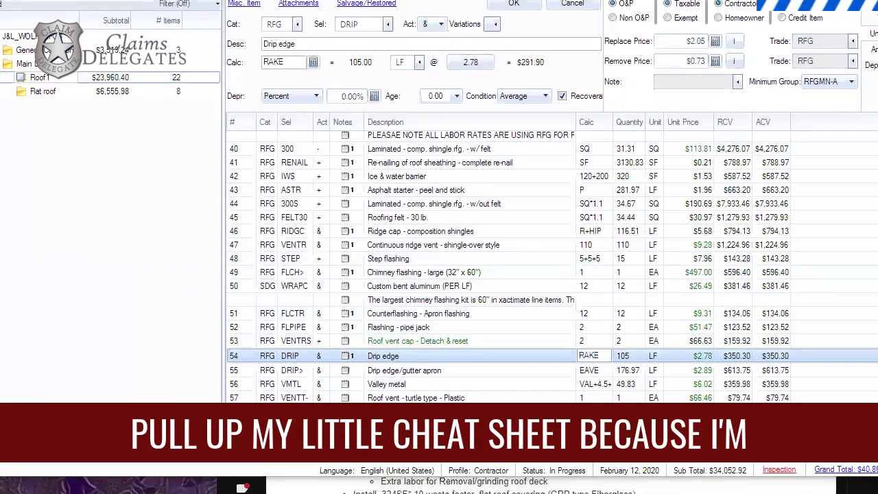
{"action": "key", "text": "alt+Tab"}
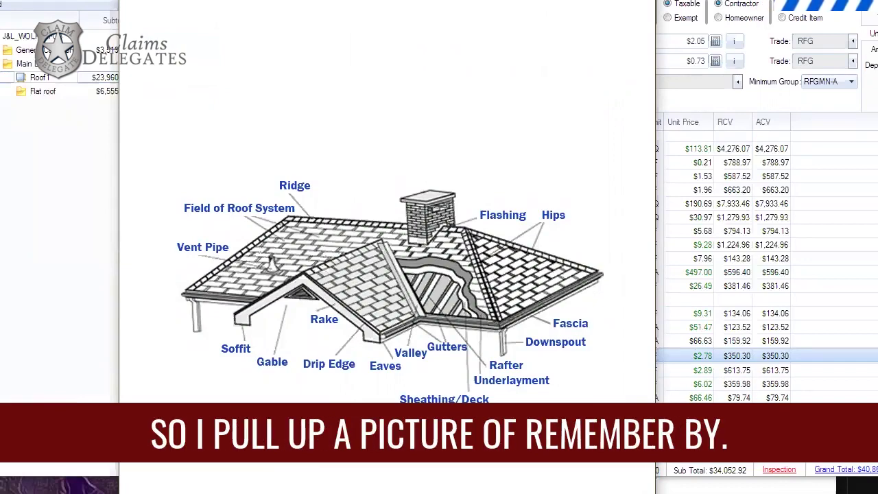
Move the roof diagram aside and check Valley metal's VAL+4.5+4.5 formula in the calculator, unchanged.
{"action": "left_click_drag", "start_coordinate": [387, 263], "coordinate": [91, 235]}
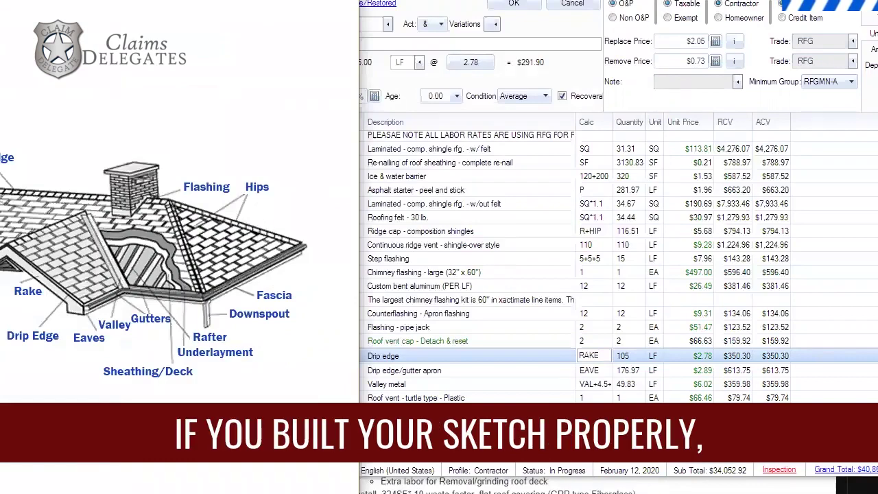
{"action": "left_click_drag", "start_coordinate": [90, 234], "coordinate": [63, 235]}
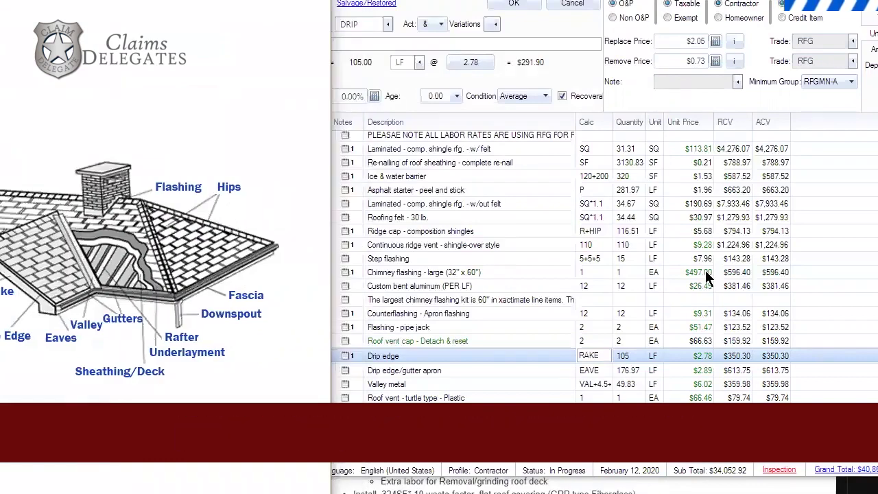
{"action": "left_click", "coordinate": [400, 383]}
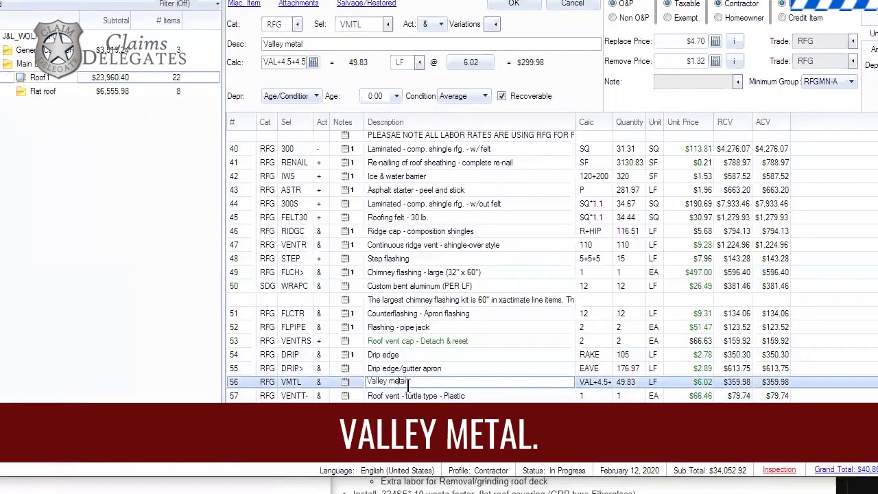
{"action": "left_click", "coordinate": [312, 62]}
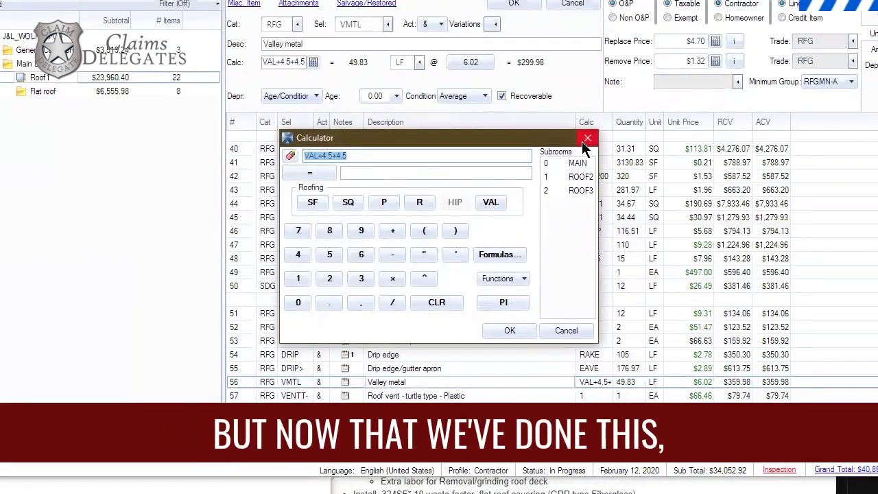
{"action": "left_click", "coordinate": [565, 332]}
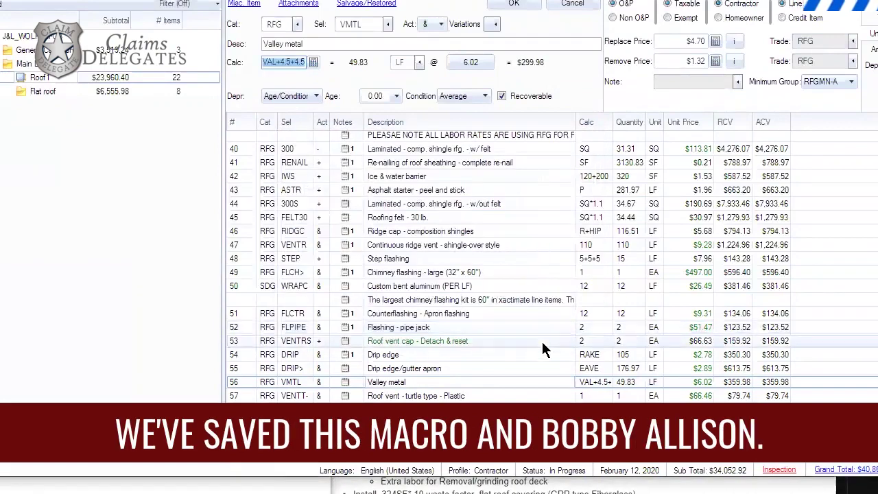